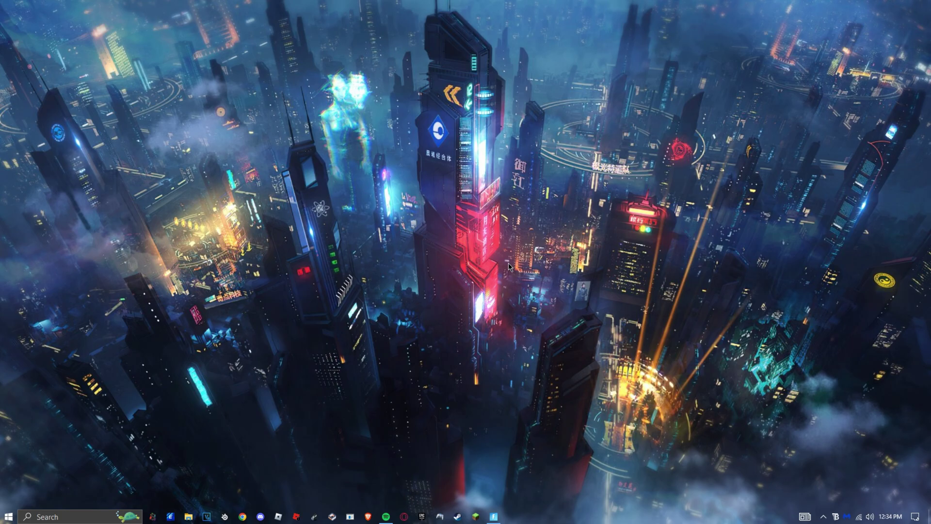
Step: Open Chrome as Person 1 and load GamePad Viewer from a 'gamepadviewer' search
{"action": "left_click", "coordinate": [242, 516]}
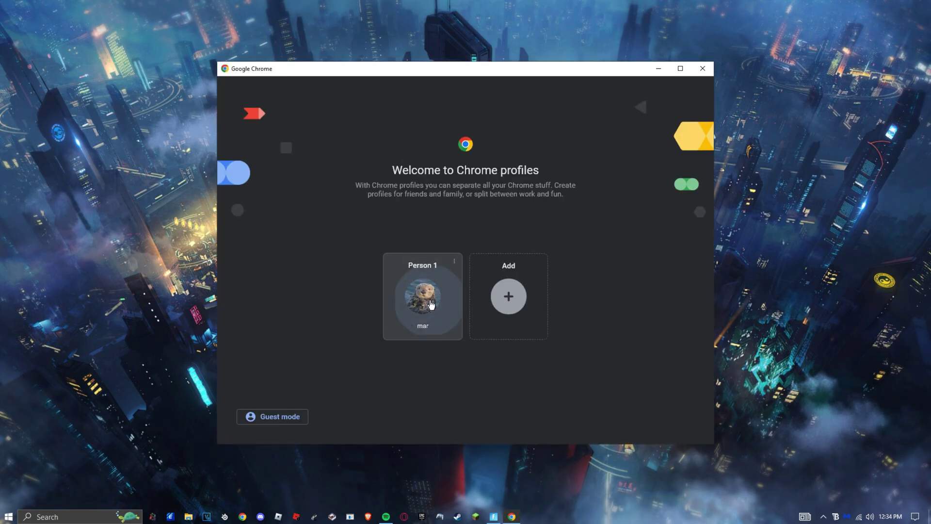
{"action": "left_click", "coordinate": [425, 286]}
{"action": "left_click", "coordinate": [359, 24]}
{"action": "type", "text": "g"}
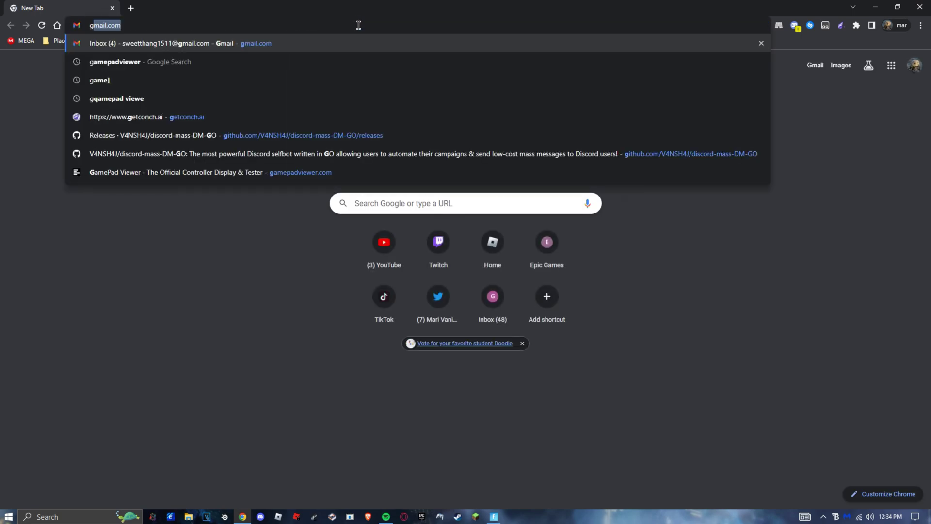
{"action": "type", "text": "am"}
{"action": "key", "text": "Return"}
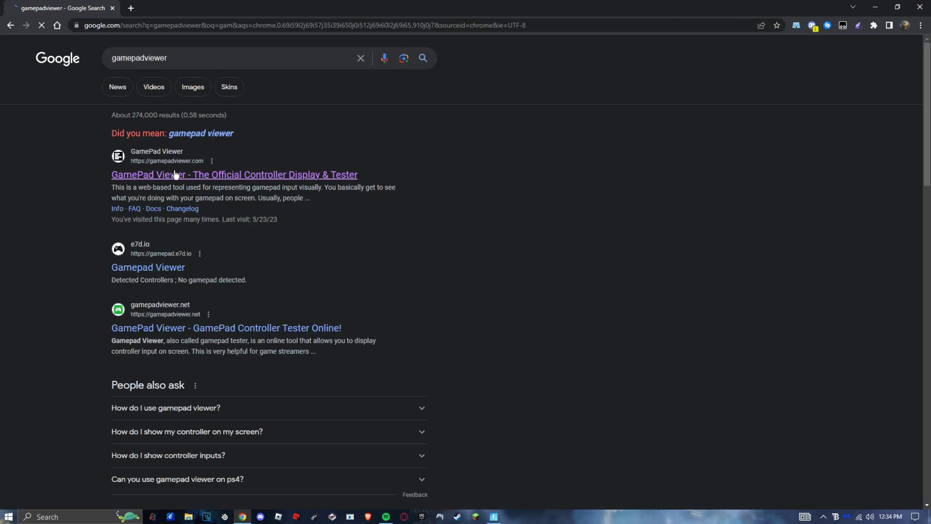
{"action": "left_click", "coordinate": [173, 175]}
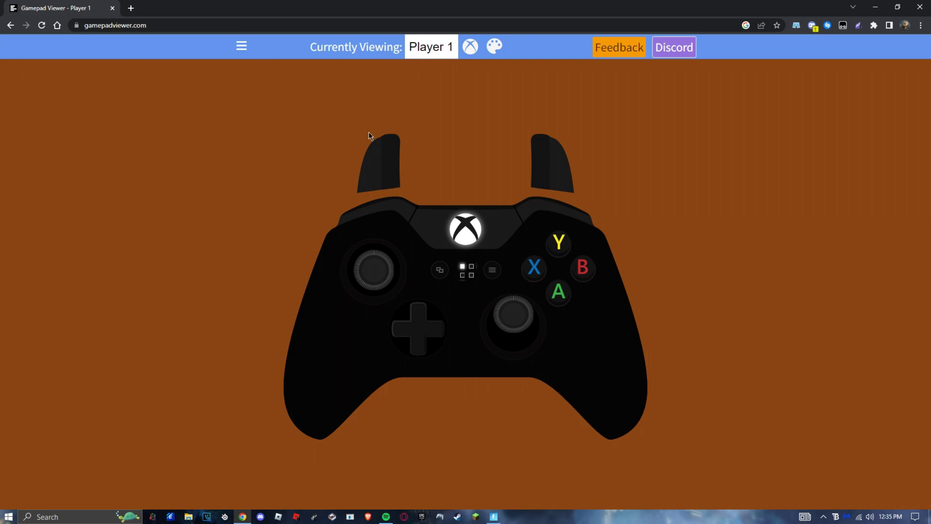
Step: In a new tab, find x360ce.com and save its 'Download for all games' zip
{"action": "left_click", "coordinate": [129, 8]}
{"action": "type", "text": "x360"}
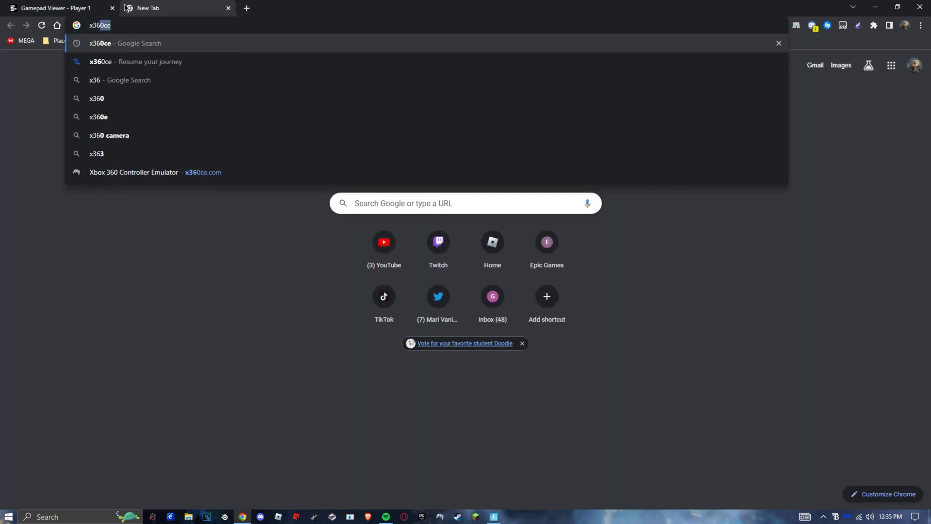
{"action": "key", "text": "Return"}
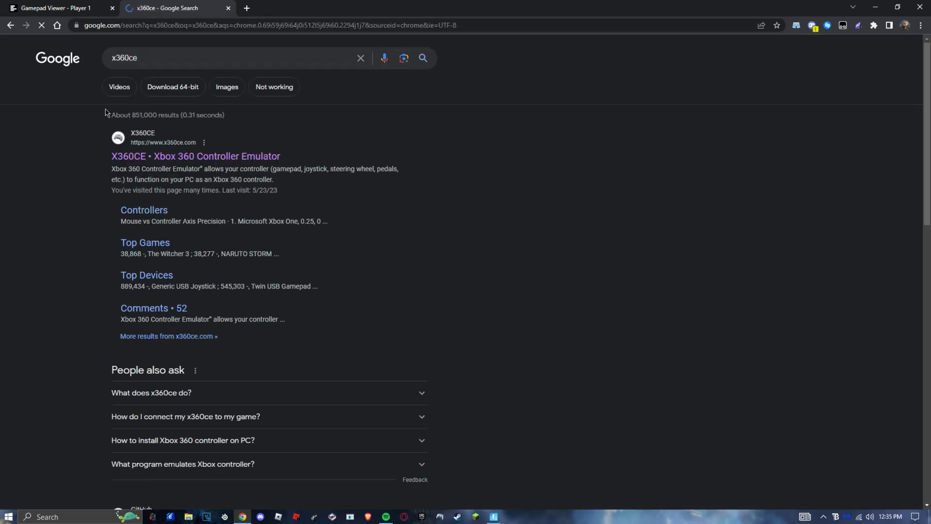
{"action": "left_click", "coordinate": [163, 155]}
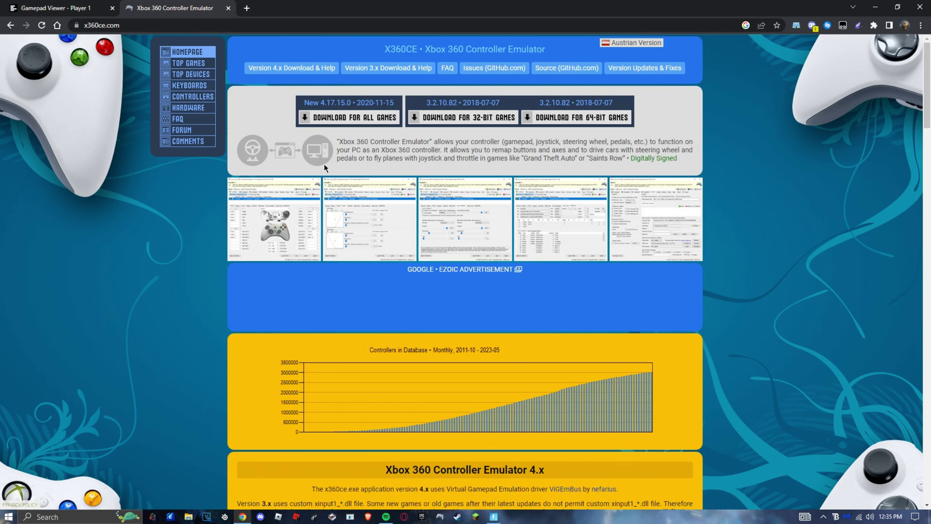
{"action": "left_click", "coordinate": [337, 122]}
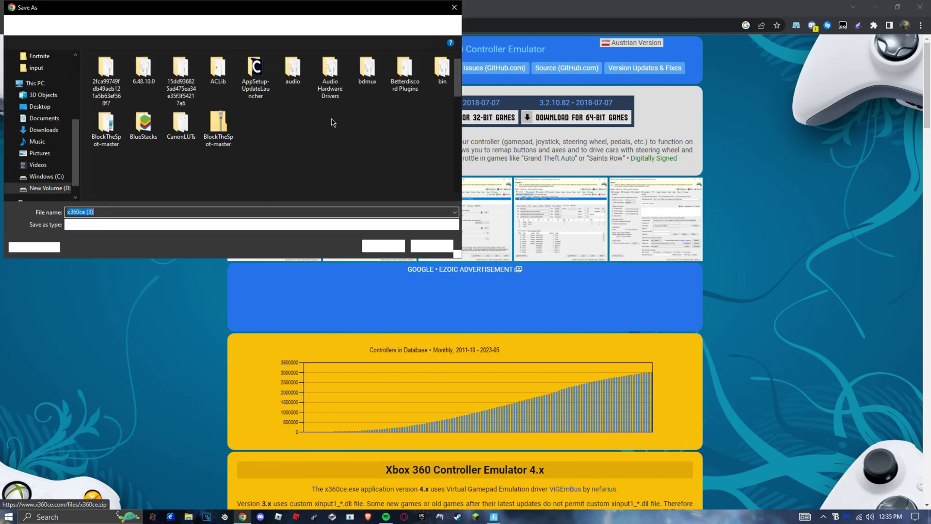
{"action": "left_click", "coordinate": [383, 245]}
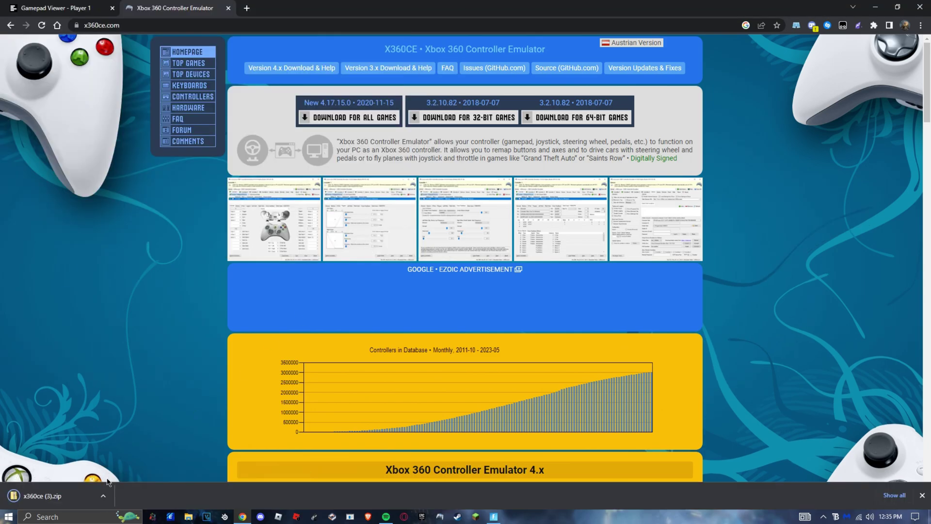
Step: Launch x360ce.exe from the downloaded zip, close the Explorer window and bring the emulator forward
{"action": "left_click", "coordinate": [67, 501]}
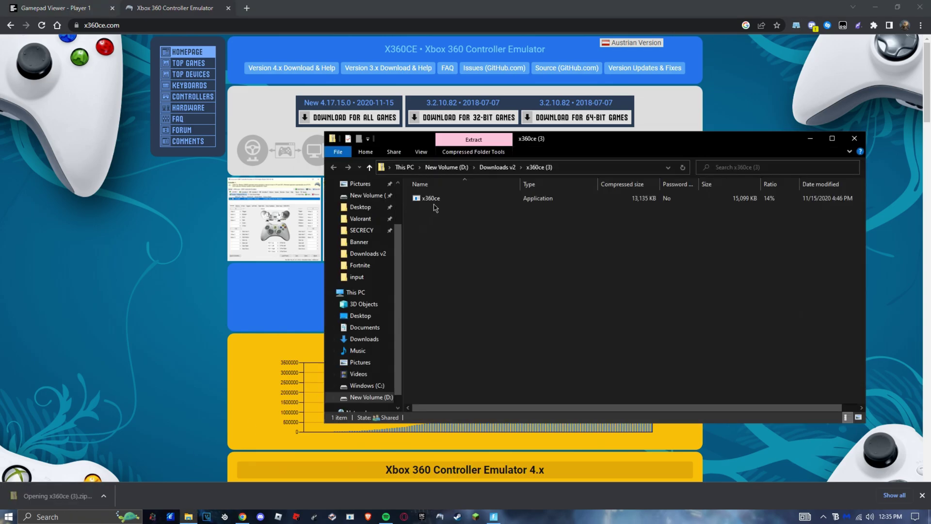
{"action": "left_click", "coordinate": [436, 199]}
{"action": "double_click", "coordinate": [437, 199]}
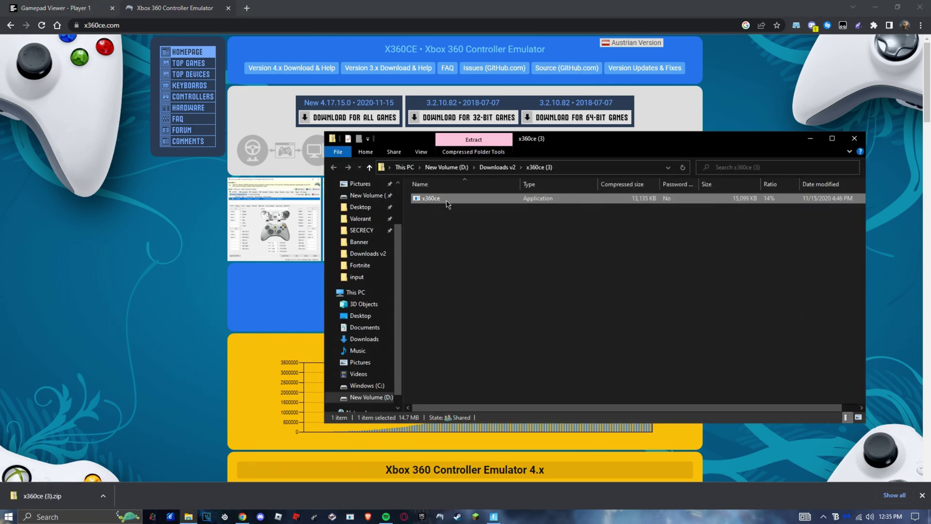
{"action": "left_click", "coordinate": [855, 140]}
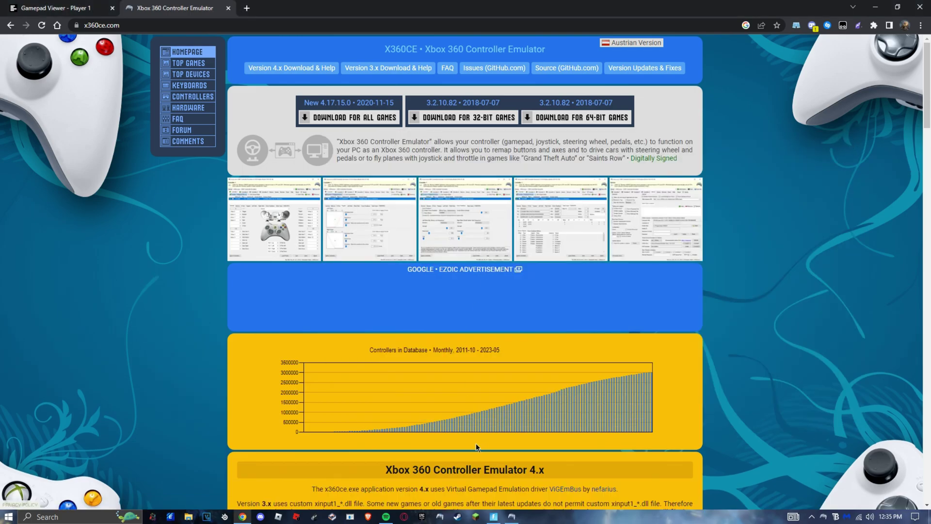
{"action": "left_click", "coordinate": [513, 517]}
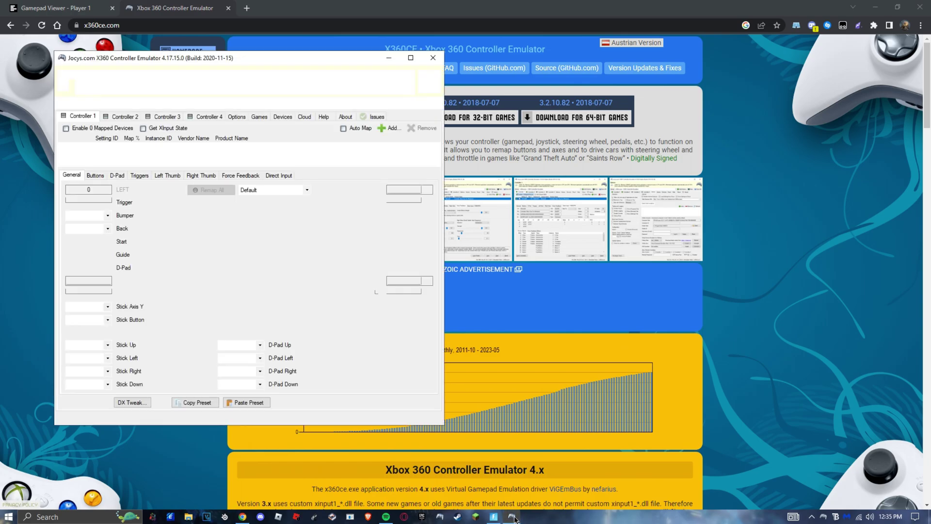
{"action": "left_click_drag", "start_coordinate": [294, 63], "coordinate": [488, 81]}
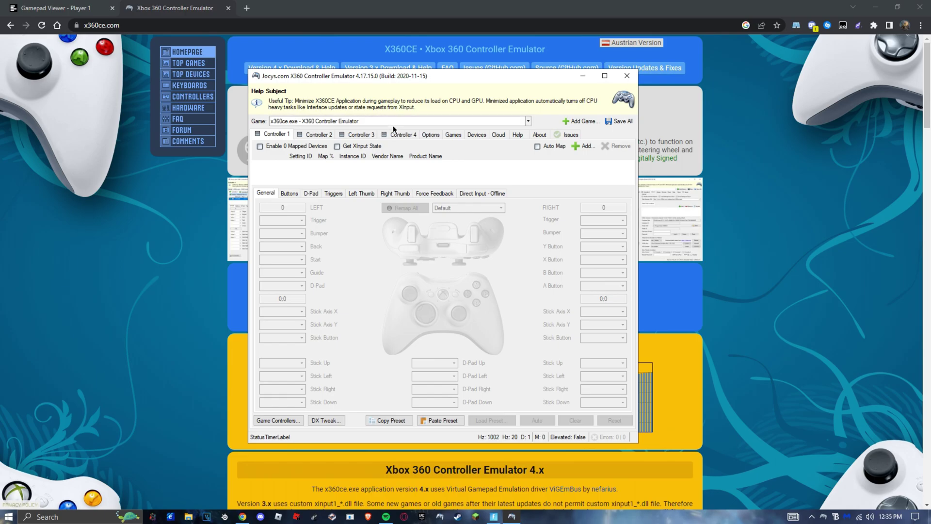
{"action": "left_click", "coordinate": [277, 123]}
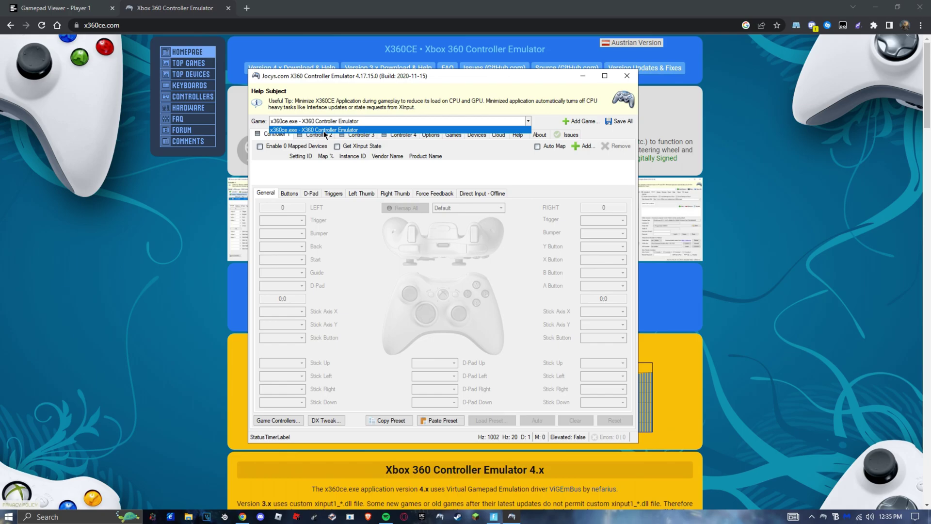
{"action": "left_click", "coordinate": [451, 148]}
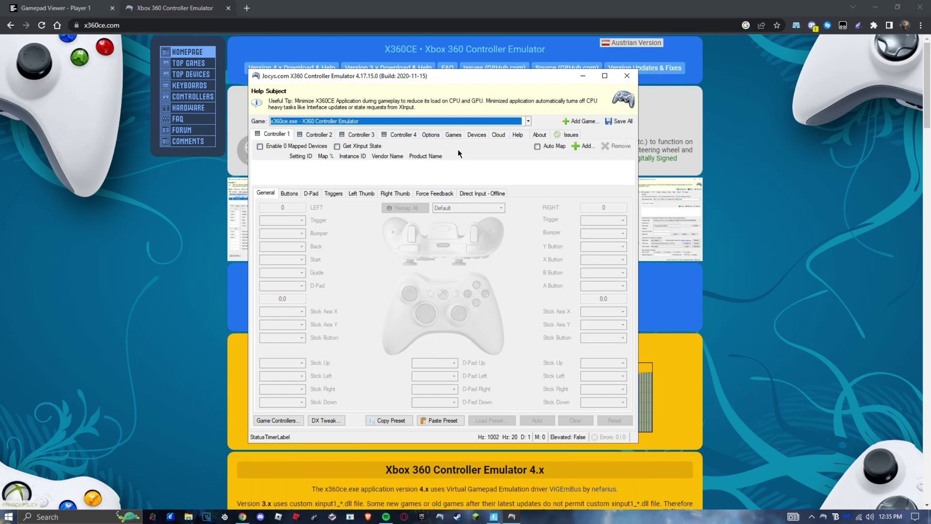
{"action": "left_click", "coordinate": [265, 135]}
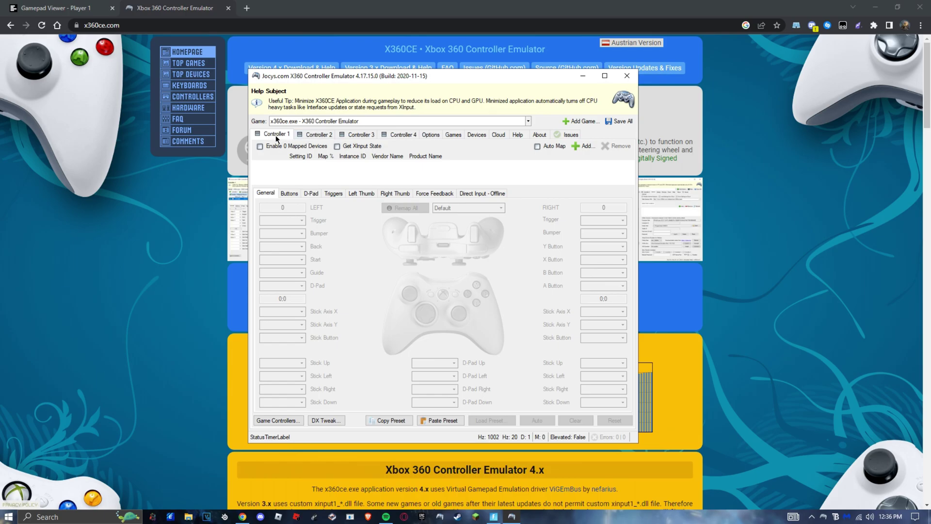
Step: Add the Sony Interactive Entertainment Wireless Controller as Controller 1's mapped device
{"action": "left_click", "coordinate": [584, 147]}
{"action": "left_click", "coordinate": [410, 247]}
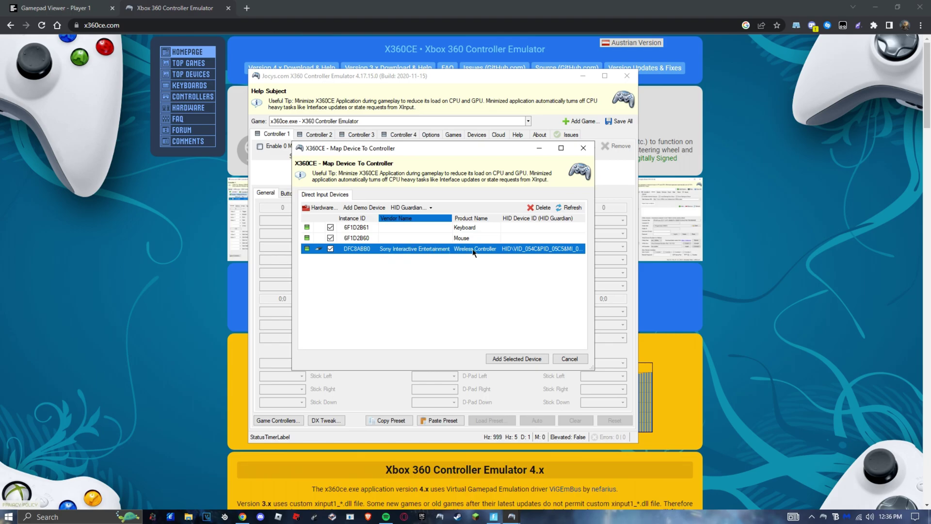
{"action": "left_click", "coordinate": [517, 358]}
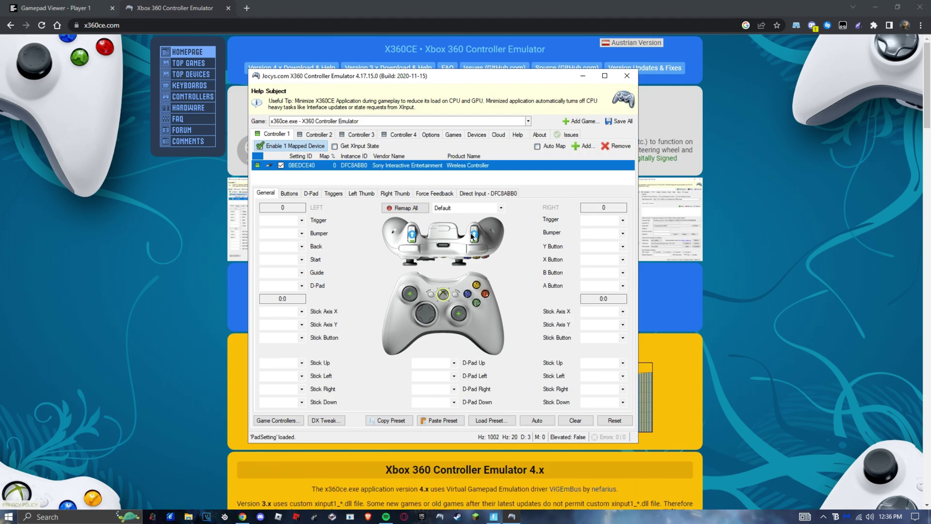
Step: Use Remap All to record triggers, bumpers, face buttons, Start (Button 10) and Back (Button 9)
{"action": "left_click", "coordinate": [473, 236]}
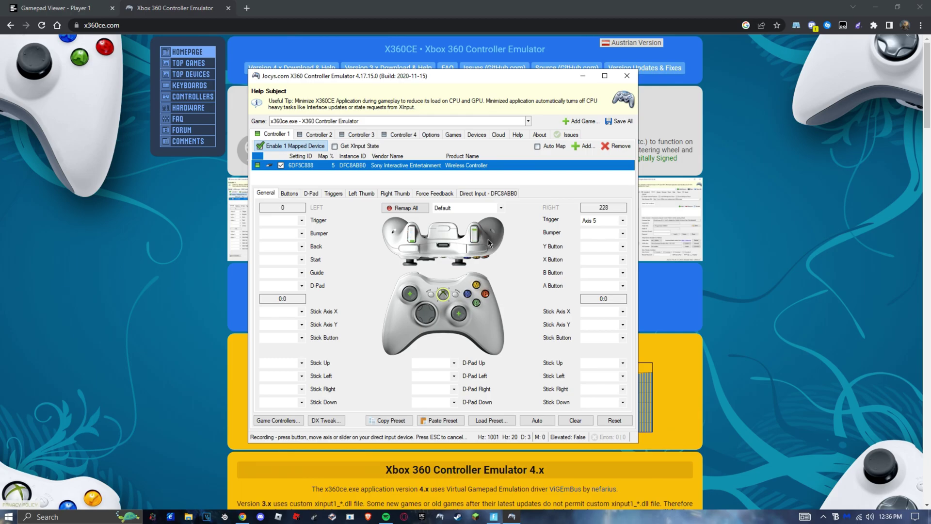
{"action": "left_click", "coordinate": [402, 208]}
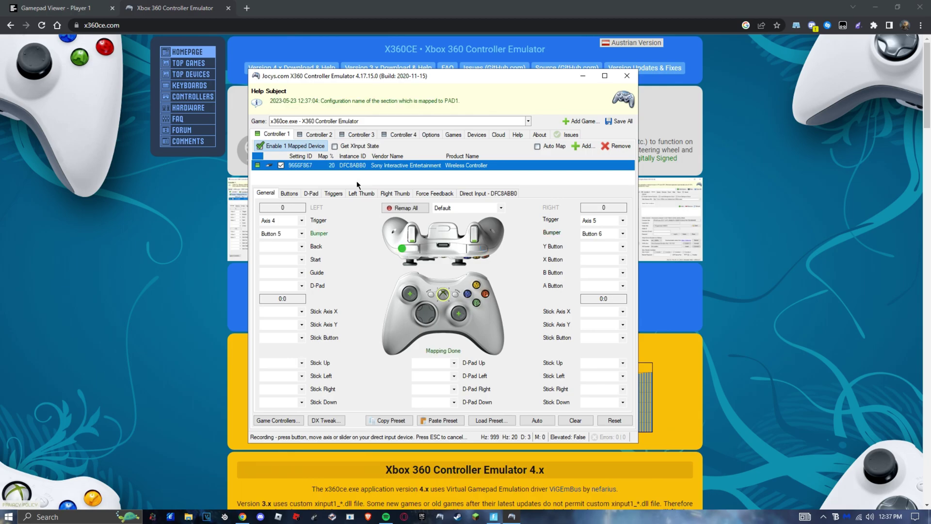
{"action": "left_click", "coordinate": [478, 286]}
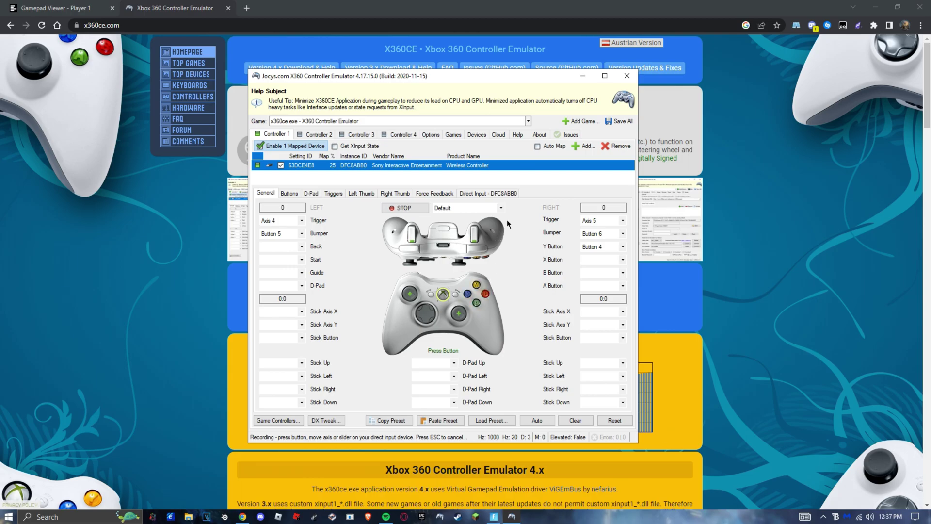
{"action": "left_click", "coordinate": [475, 302]}
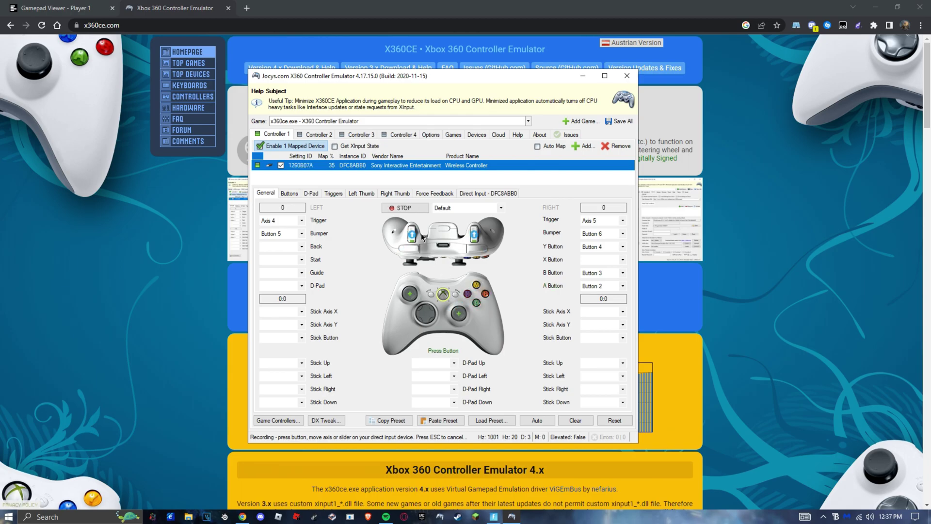
{"action": "left_click", "coordinate": [456, 297]}
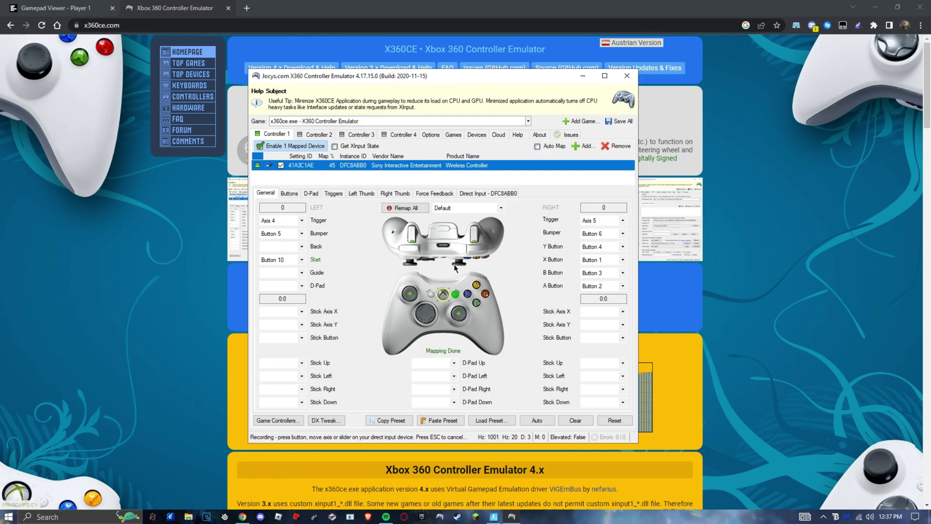
{"action": "left_click", "coordinate": [430, 295]}
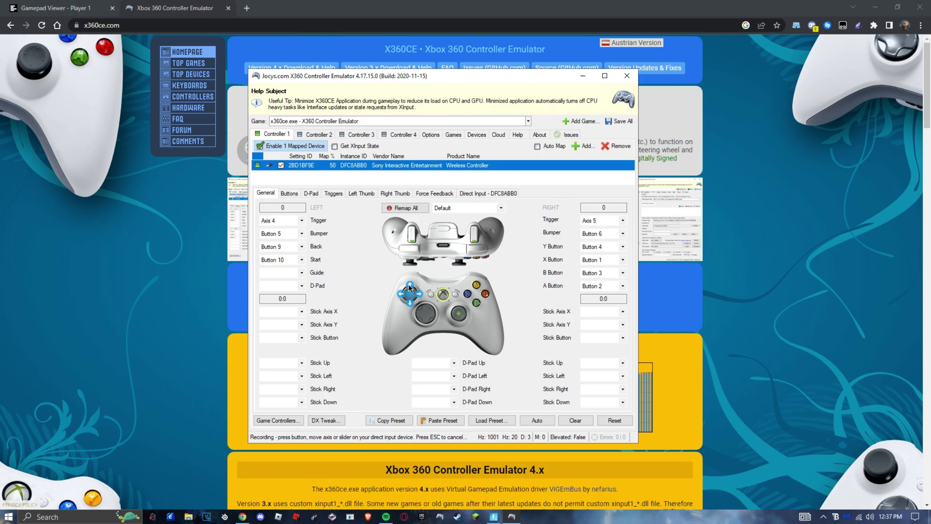
Step: Record the left stick as Axis 1 X, IAxis 2 Y and Button 11 click
{"action": "left_click", "coordinate": [408, 284]}
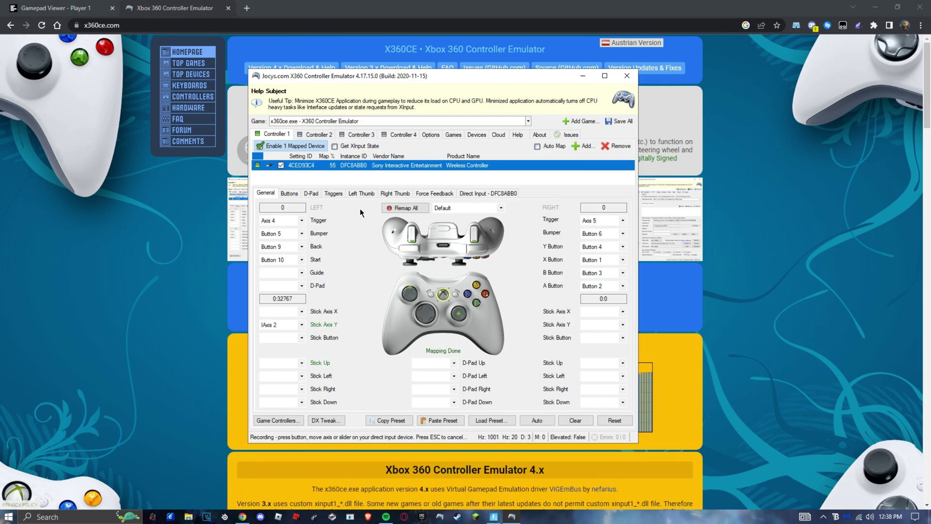
{"action": "left_click", "coordinate": [402, 291]}
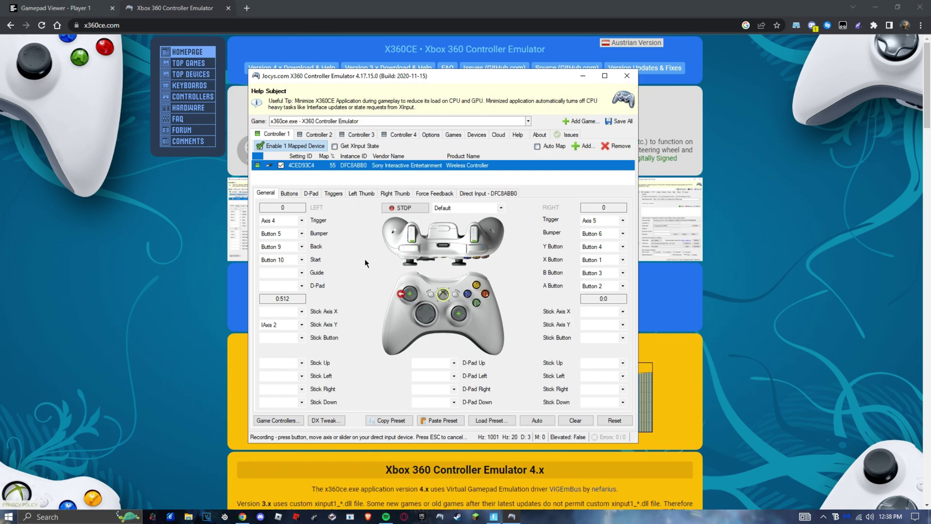
{"action": "left_click", "coordinate": [419, 294]}
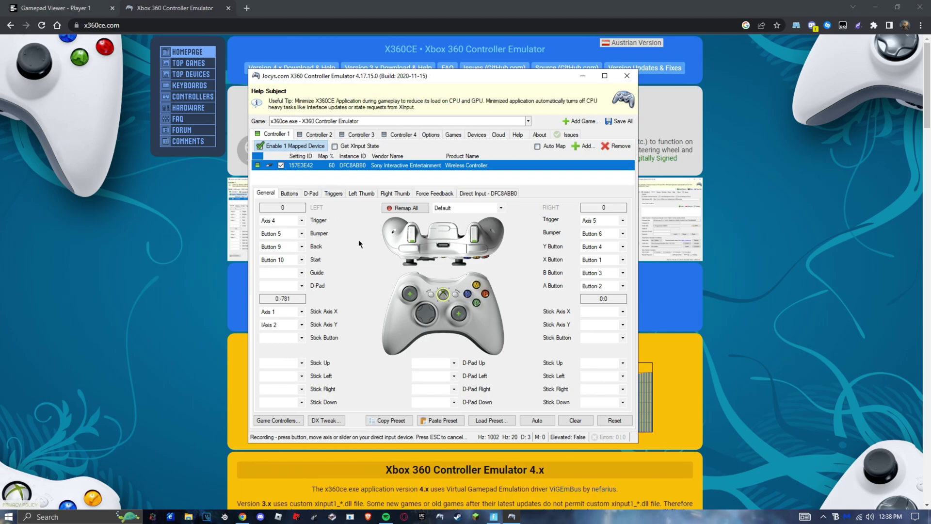
{"action": "left_click", "coordinate": [411, 295]}
Step: Record the right stick as Axis 3 X, IAxis 6 Y and Button 12 click
{"action": "left_click", "coordinate": [460, 313]}
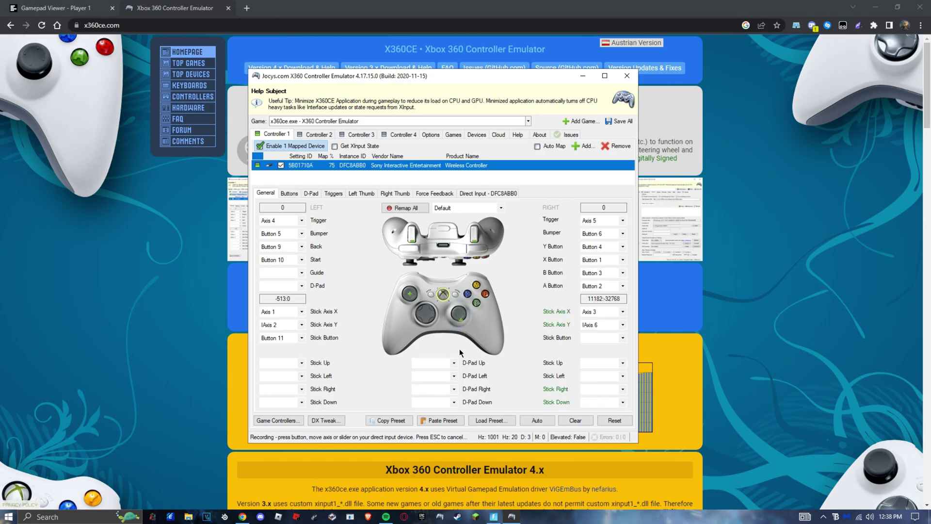
{"action": "left_click", "coordinate": [459, 317]}
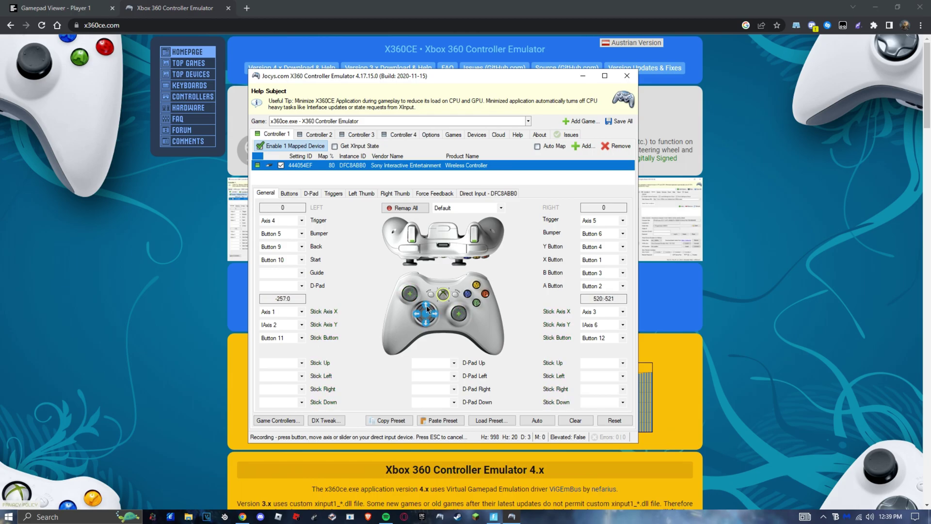
Step: Record the D-pad directions as POV 1 Up, Right, Down and Left
{"action": "left_click", "coordinate": [426, 313]}
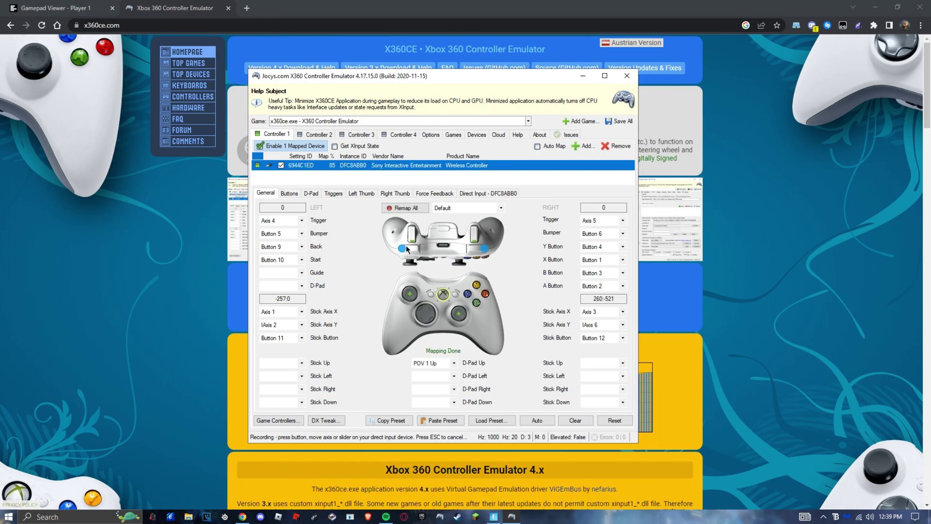
{"action": "left_click", "coordinate": [432, 314]}
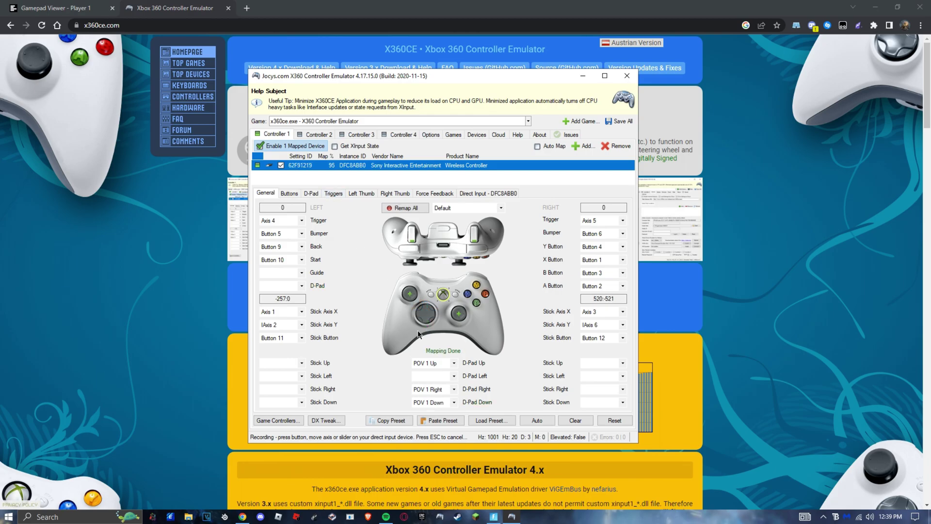
{"action": "left_click", "coordinate": [418, 321]}
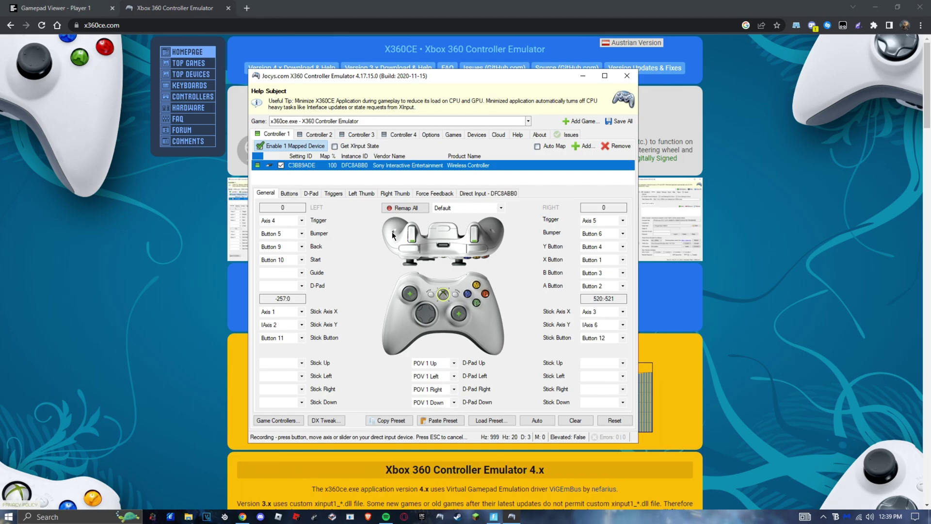
Step: Enable Axis To D-Pad and set its dead zone to 0%
{"action": "left_click", "coordinate": [312, 193]}
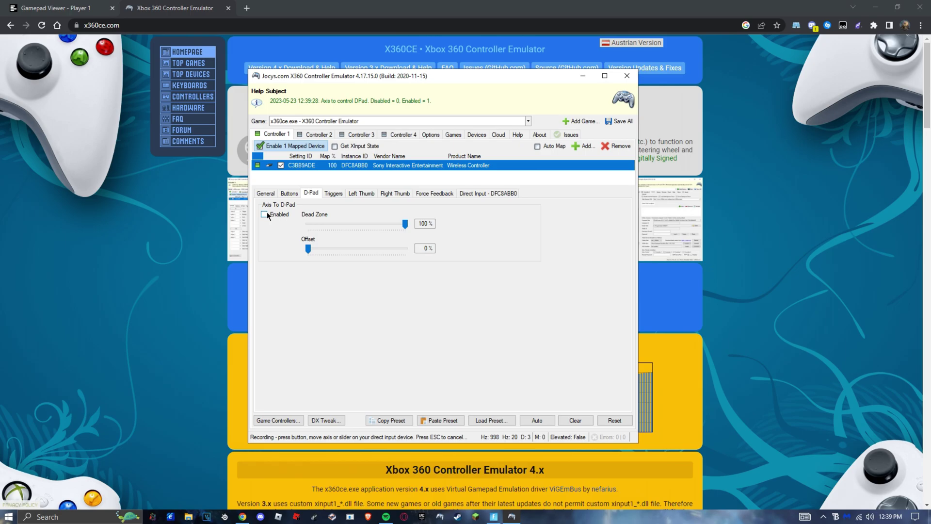
{"action": "left_click", "coordinate": [275, 193]}
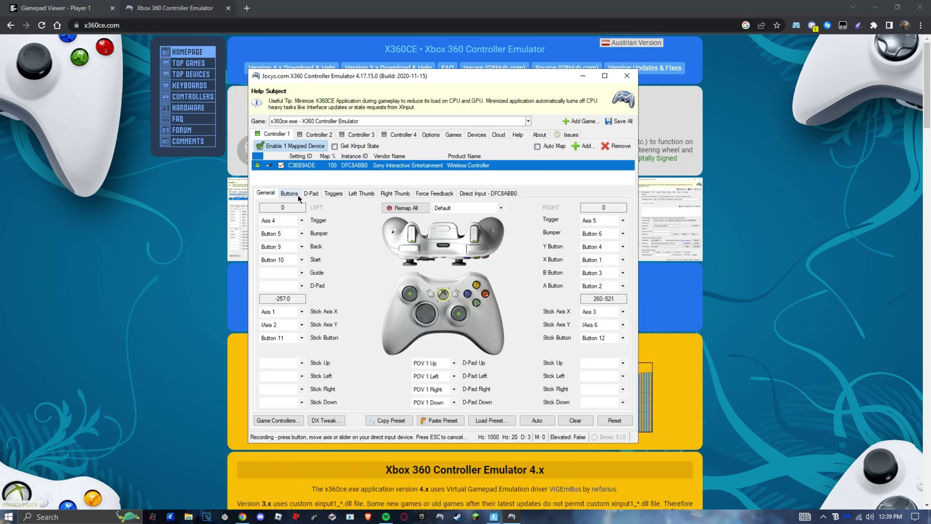
{"action": "left_click", "coordinate": [304, 194]}
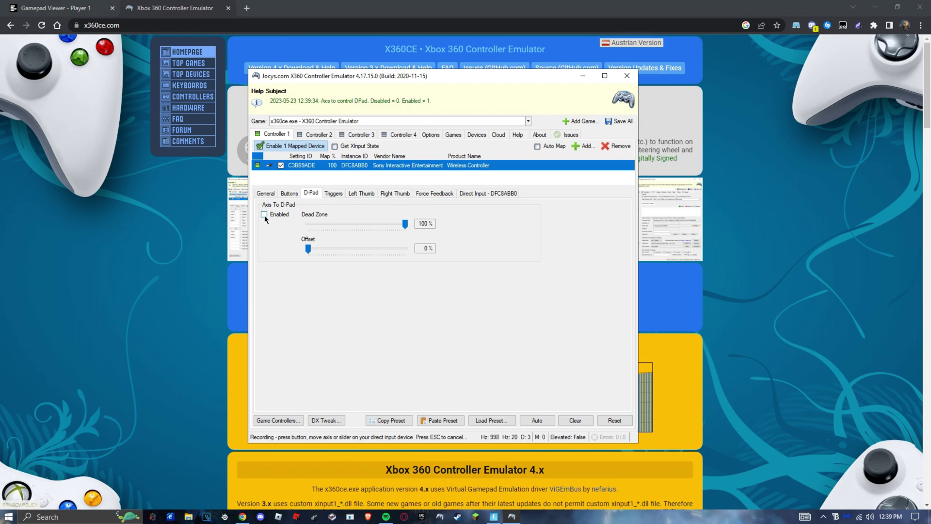
{"action": "left_click", "coordinate": [263, 215]}
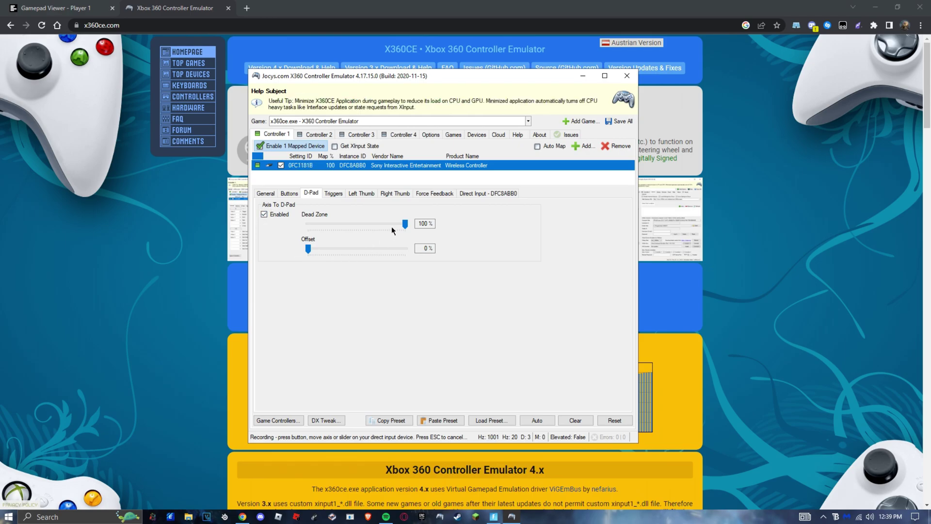
{"action": "left_click_drag", "start_coordinate": [404, 224], "coordinate": [281, 226]}
Step: Check the Triggers dead zone settings, then minimize X360CE and Chrome
{"action": "left_click", "coordinate": [330, 193]}
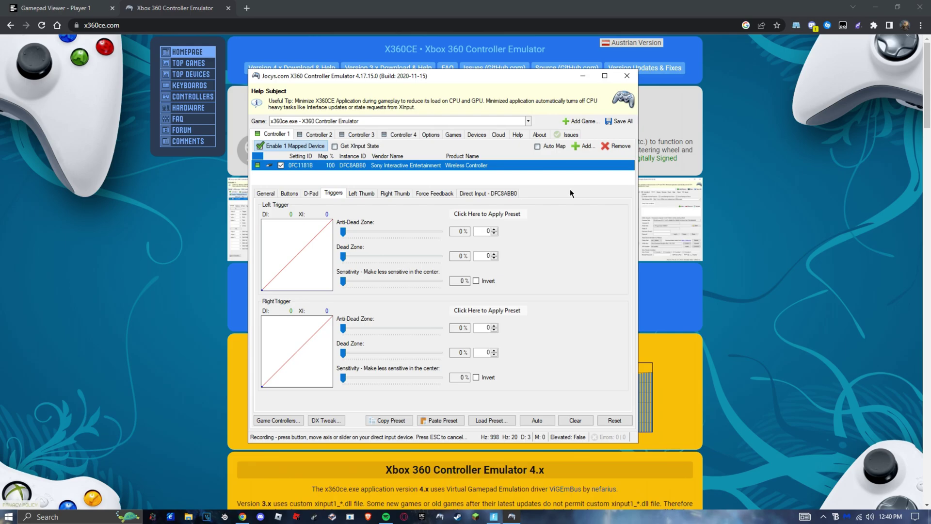
{"action": "left_click", "coordinate": [581, 76]}
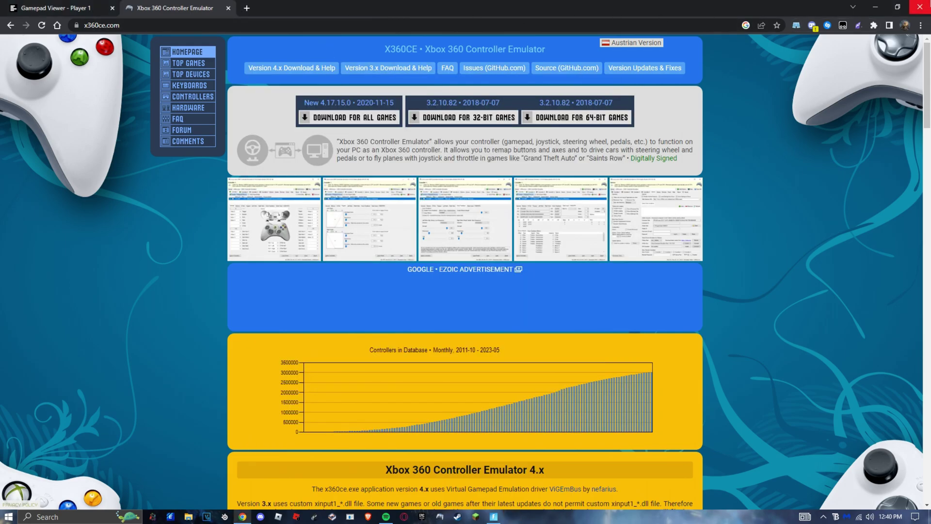
{"action": "left_click", "coordinate": [920, 7]}
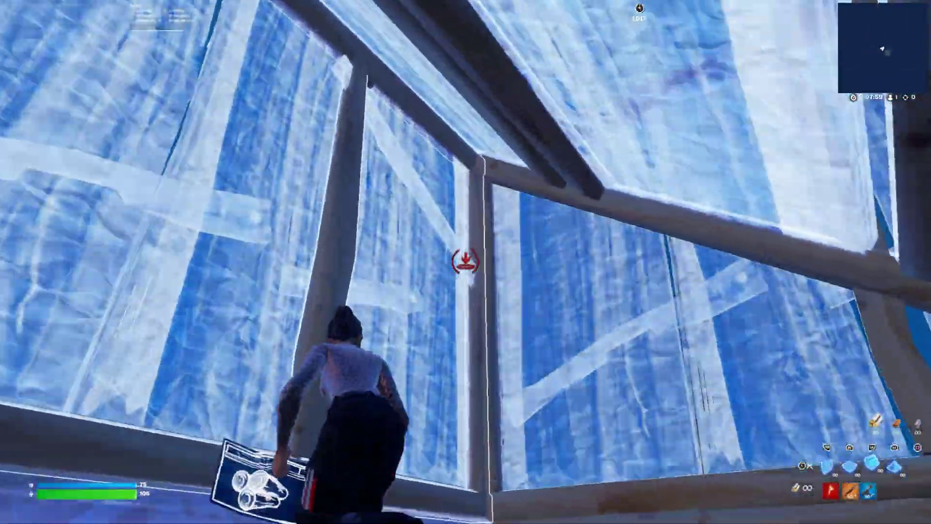
Step: Edit a build piece, swap to the pump shotgun, jump and shoot the lower wall
{"action": "key", "text": "g"}
{"action": "key", "text": "2"}
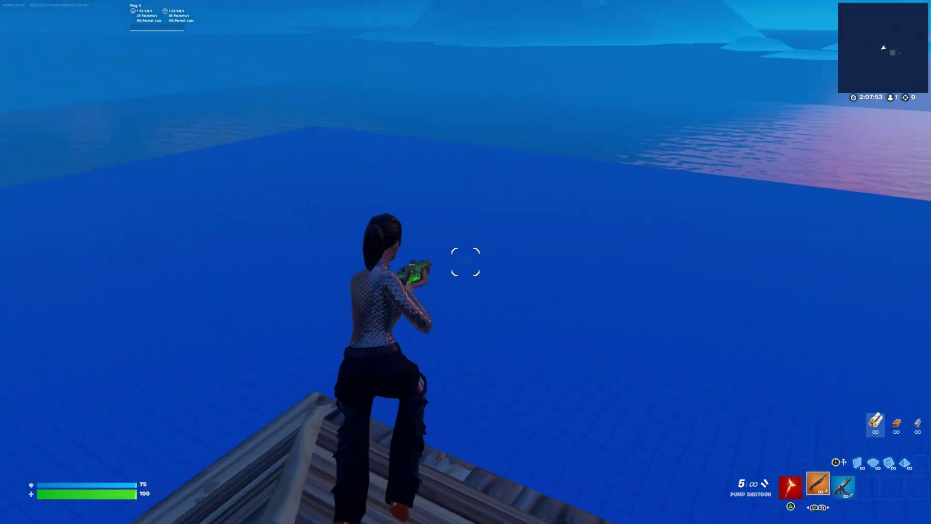
{"action": "key", "text": "space"}
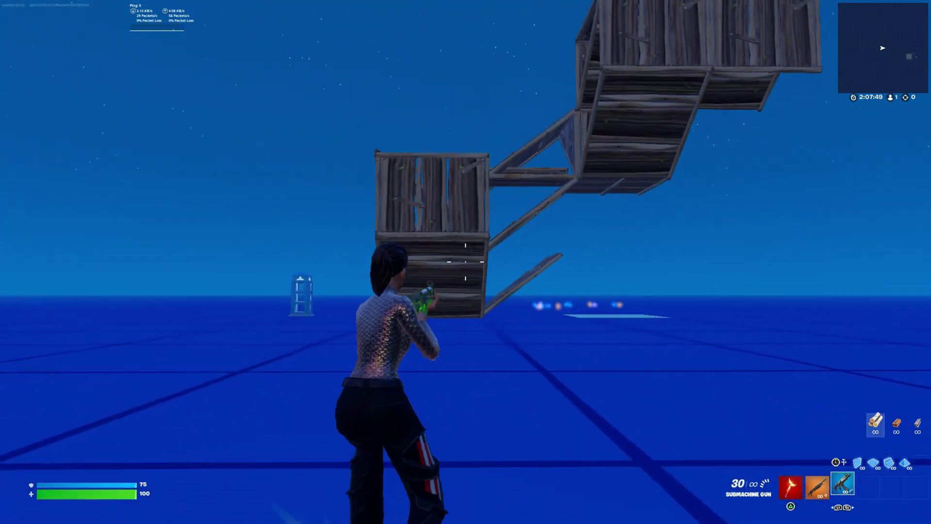
{"action": "left_click", "coordinate": [466, 262]}
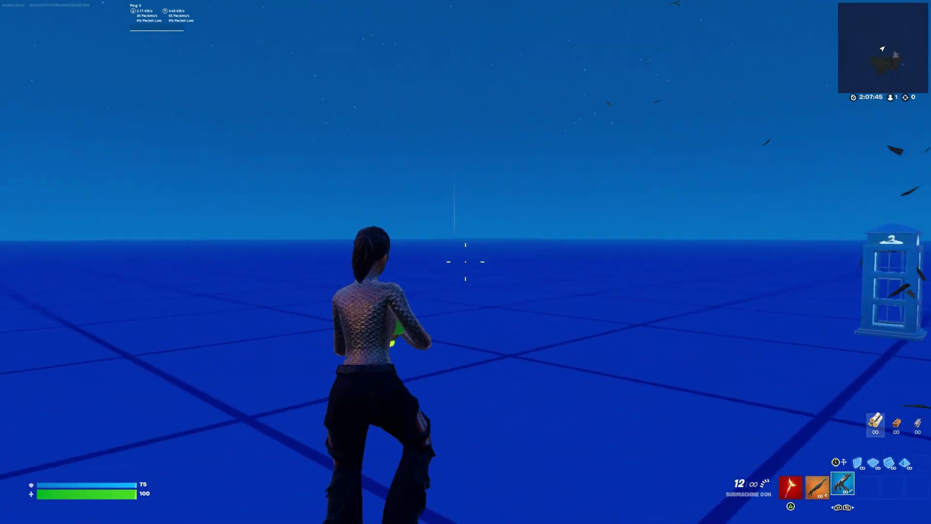
{"action": "key", "text": "2"}
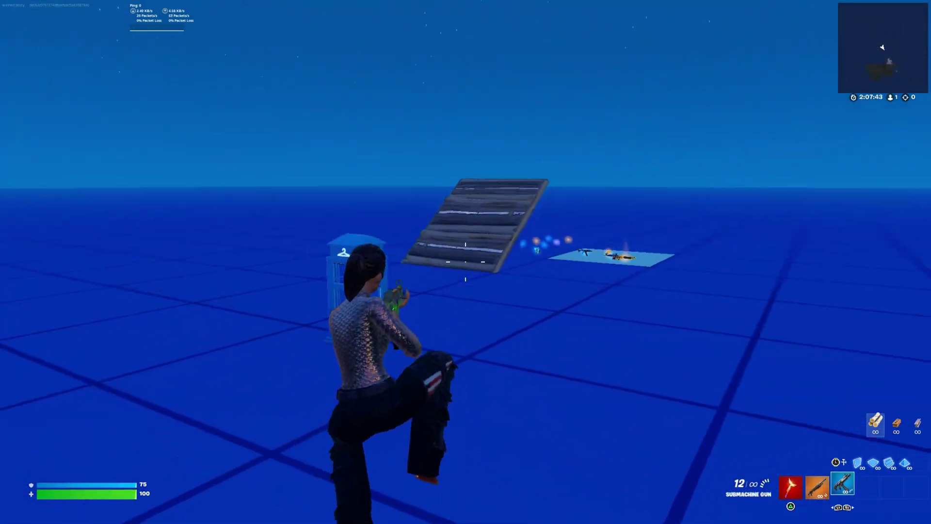
Step: Build floors, a cone, walls and a box around the character
{"action": "key", "text": "q"}
{"action": "left_click", "coordinate": [466, 262]}
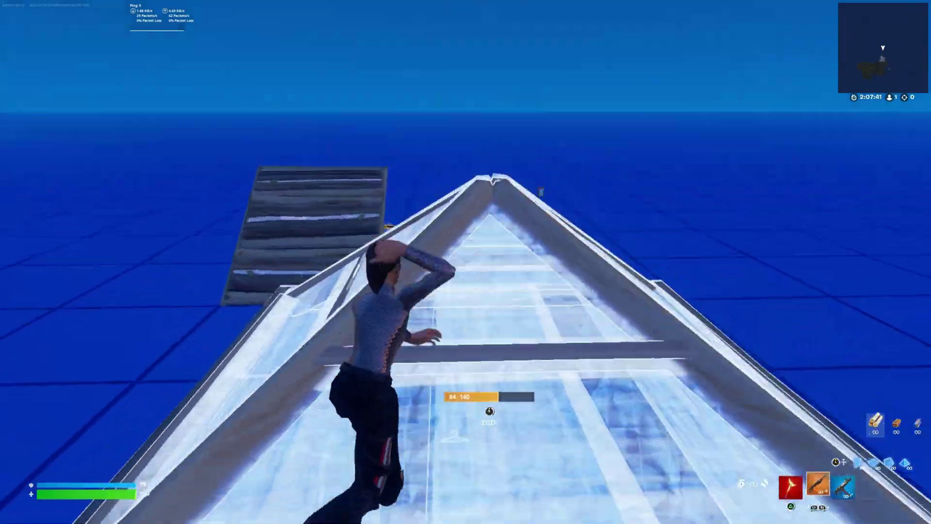
{"action": "left_click", "coordinate": [465, 261]}
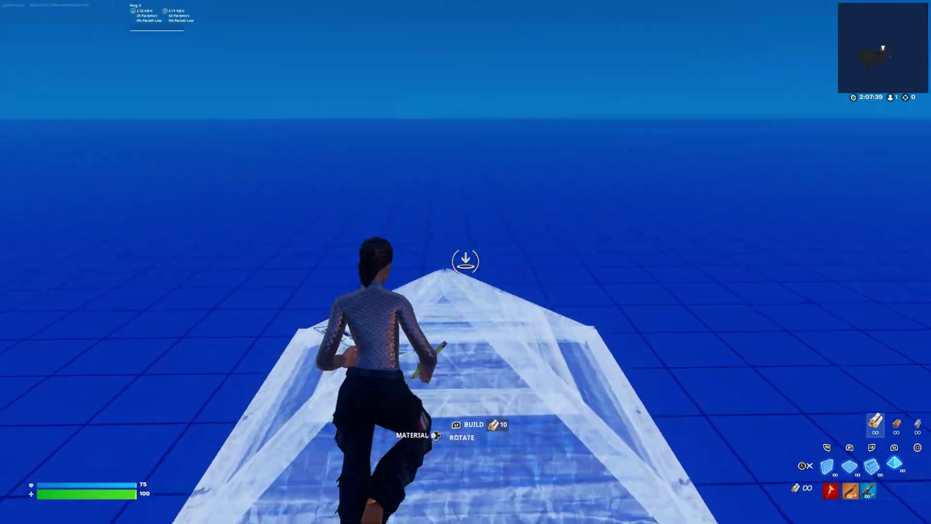
{"action": "left_click", "coordinate": [465, 262]}
Step: Place another wall, cone and floor, then equip the harvesting tool
{"action": "key", "text": "1"}
{"action": "key", "text": "q"}
{"action": "left_click", "coordinate": [465, 261]}
{"action": "key", "text": "1"}
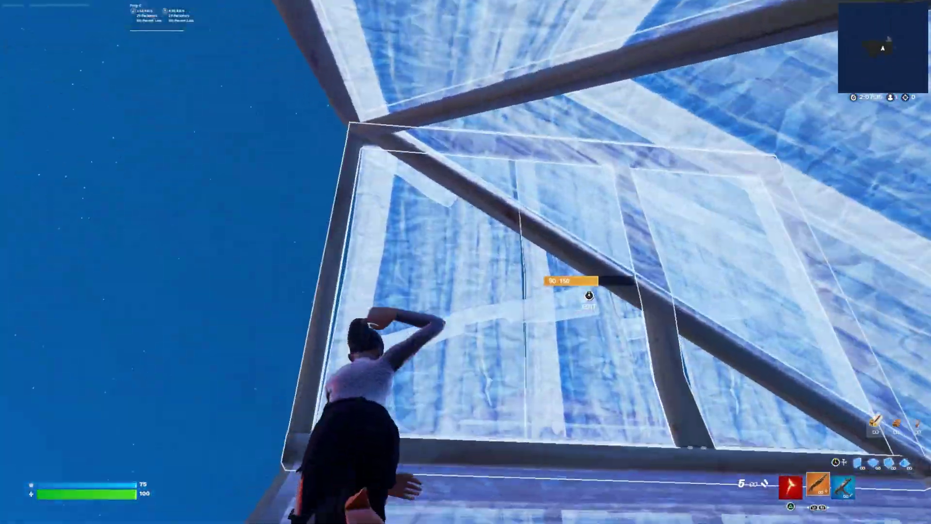
{"action": "left_click", "coordinate": [465, 261]}
{"action": "key", "text": "1"}
{"action": "key", "text": "f"}
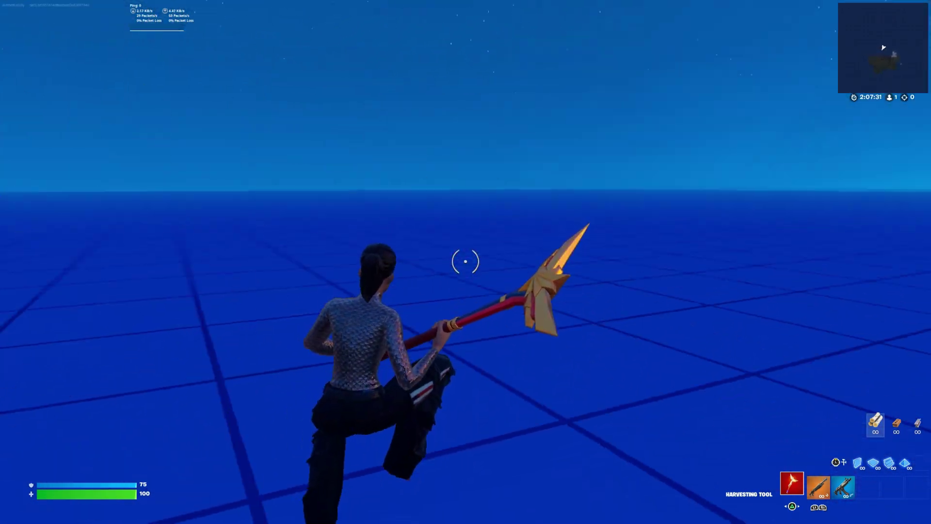